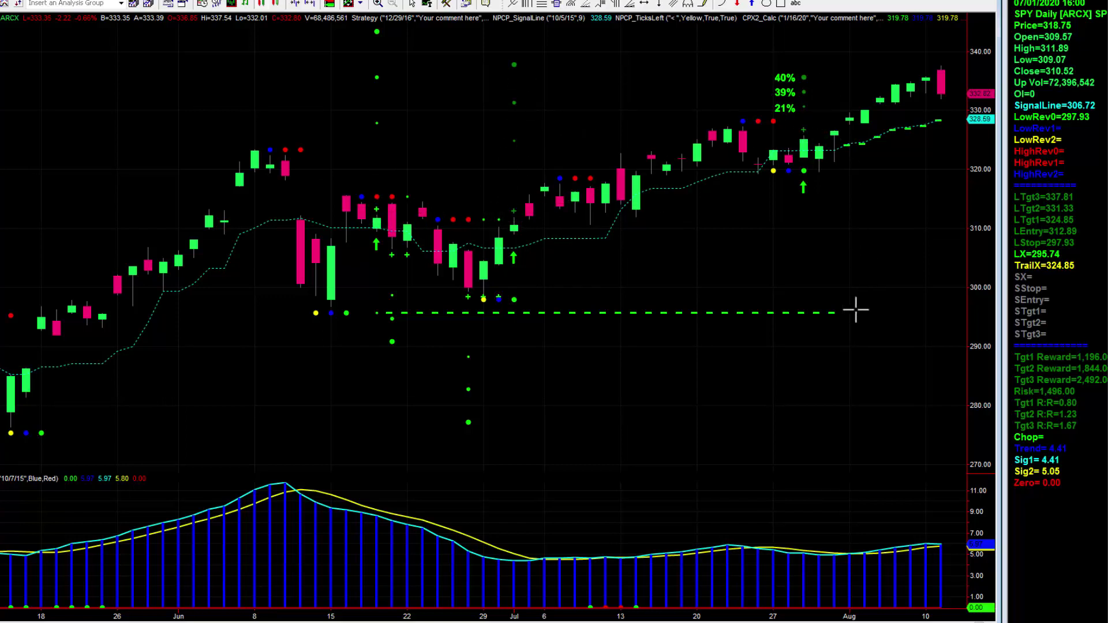
# Scroll the SPY daily chart back until the May 263 Call and May 267 Call labels appear.
pyautogui.scroll(10, 554, 242)
pyautogui.scroll(6, 476, 489)
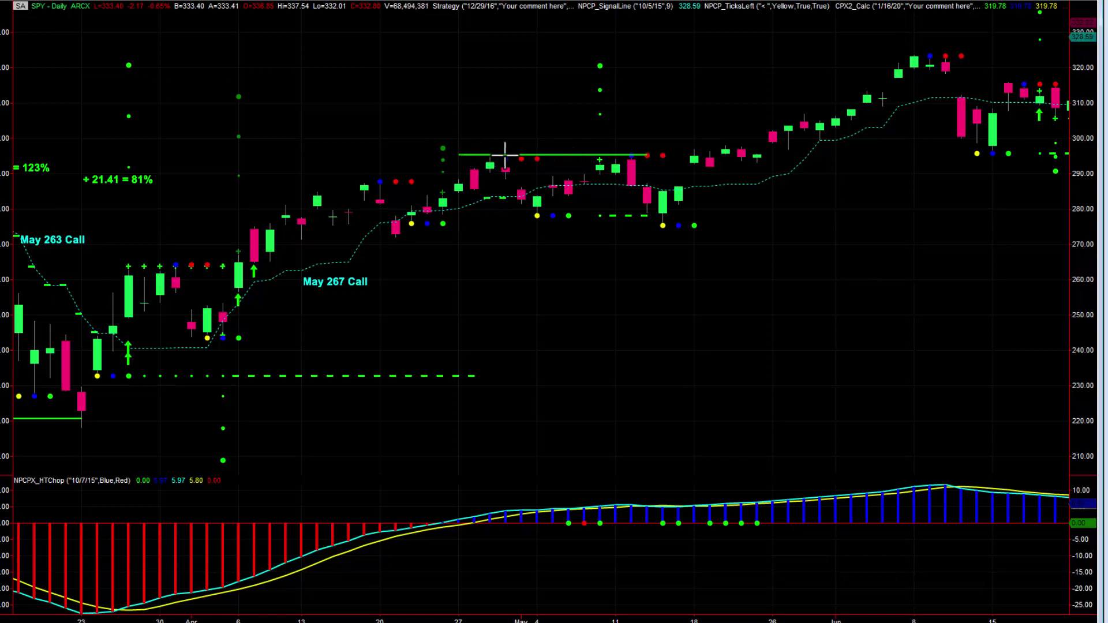
# Give the green trendline near 295 a dashed Style and a thinner Weight.
pyautogui.doubleClick(522, 154)
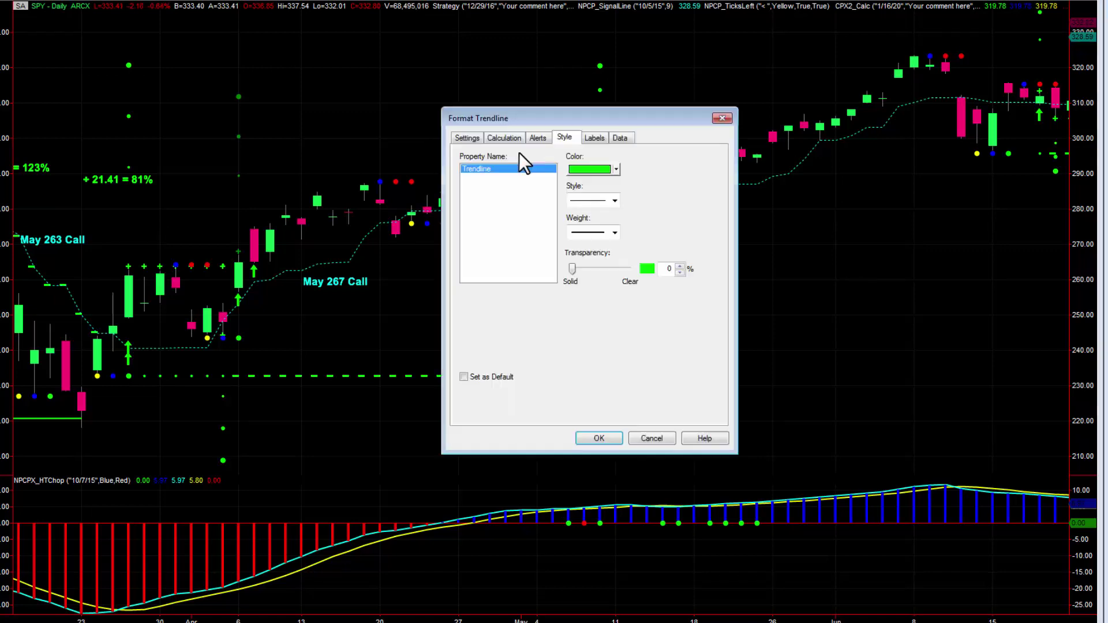
pyautogui.click(613, 199)
pyautogui.click(611, 238)
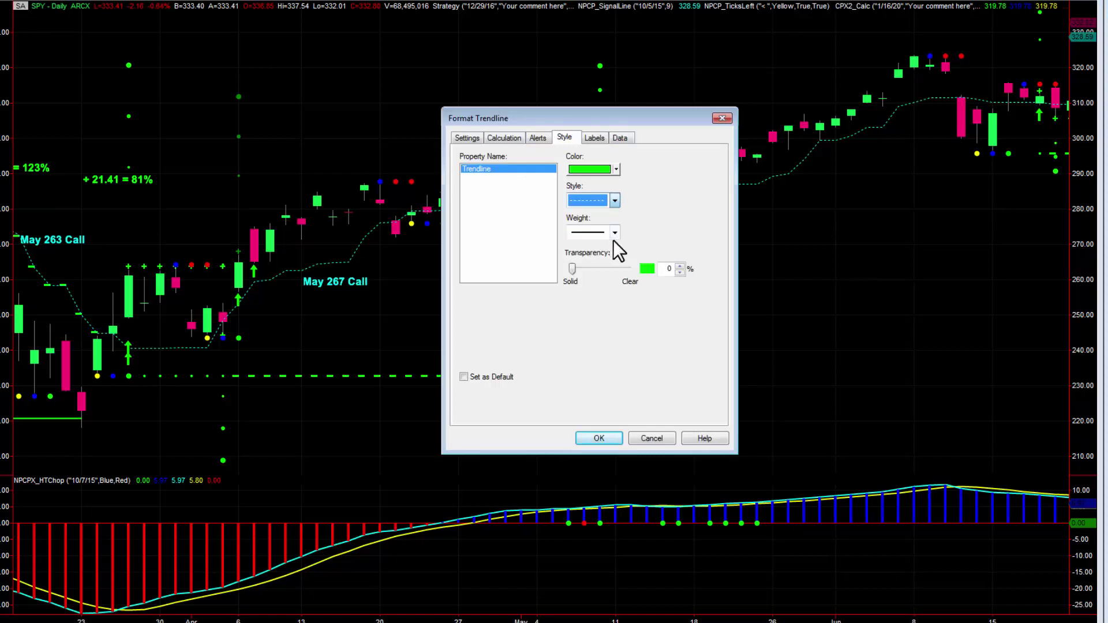
pyautogui.click(615, 234)
pyautogui.click(611, 244)
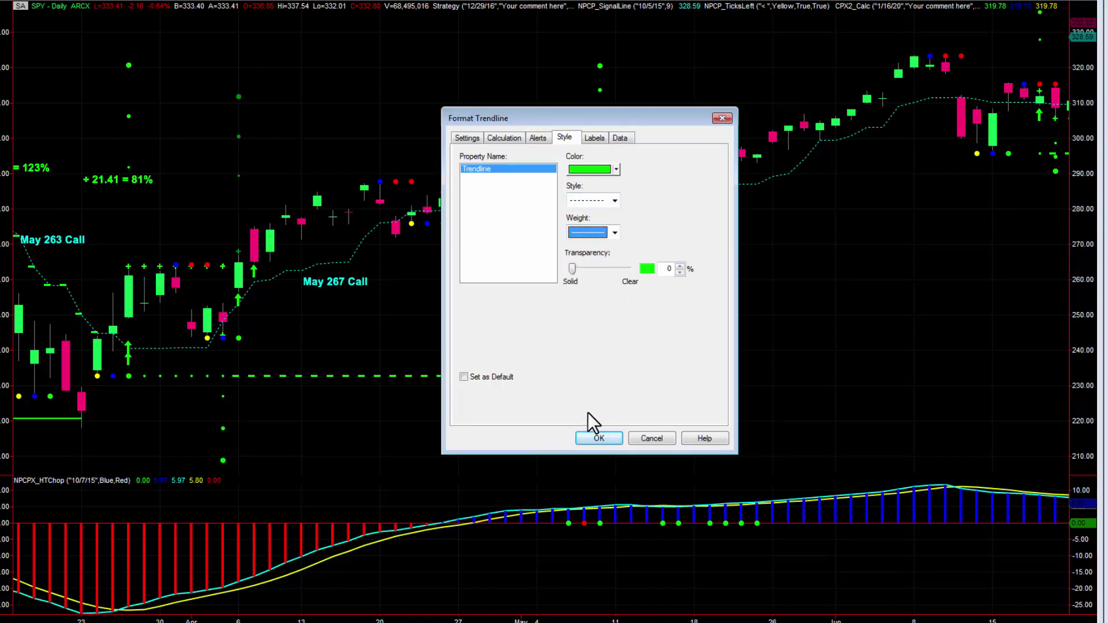
pyautogui.click(601, 438)
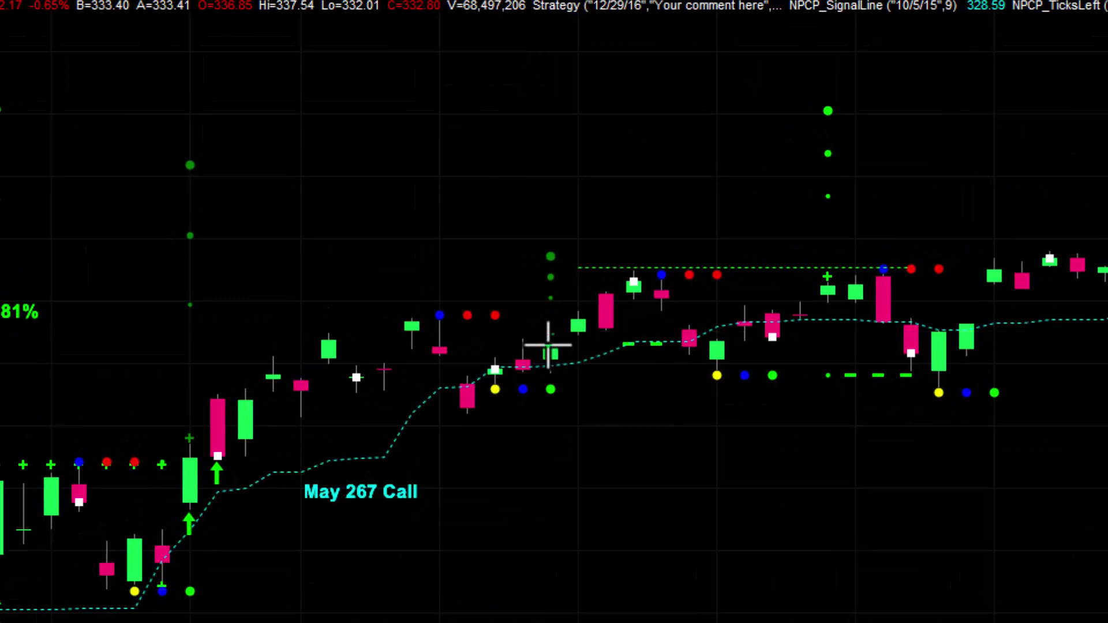
pyautogui.moveTo(566, 275)
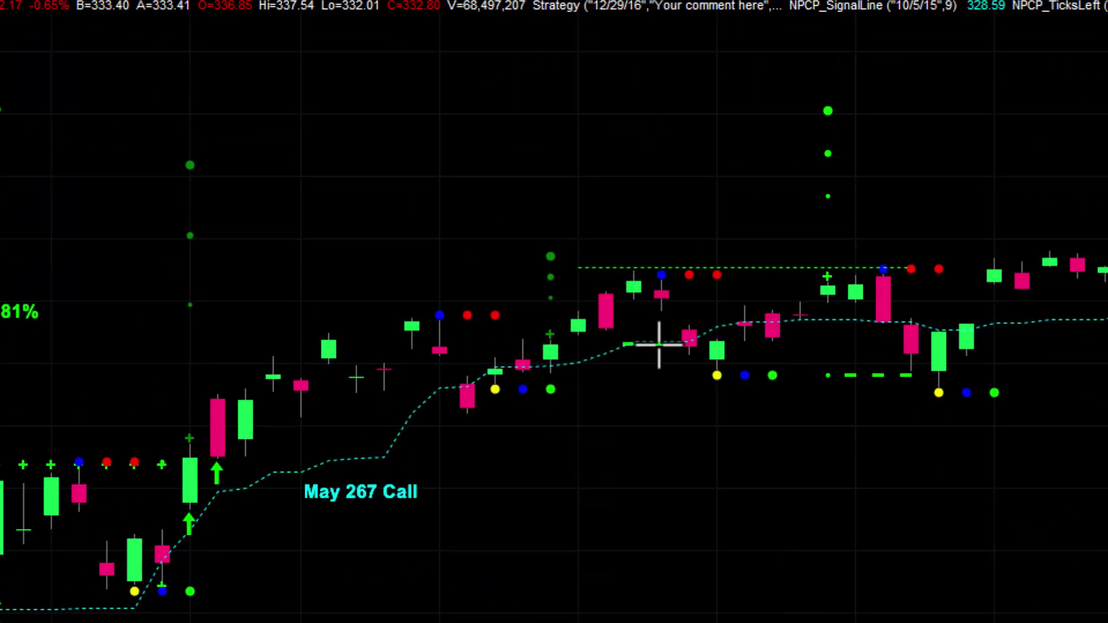
pyautogui.moveTo(190, 419)
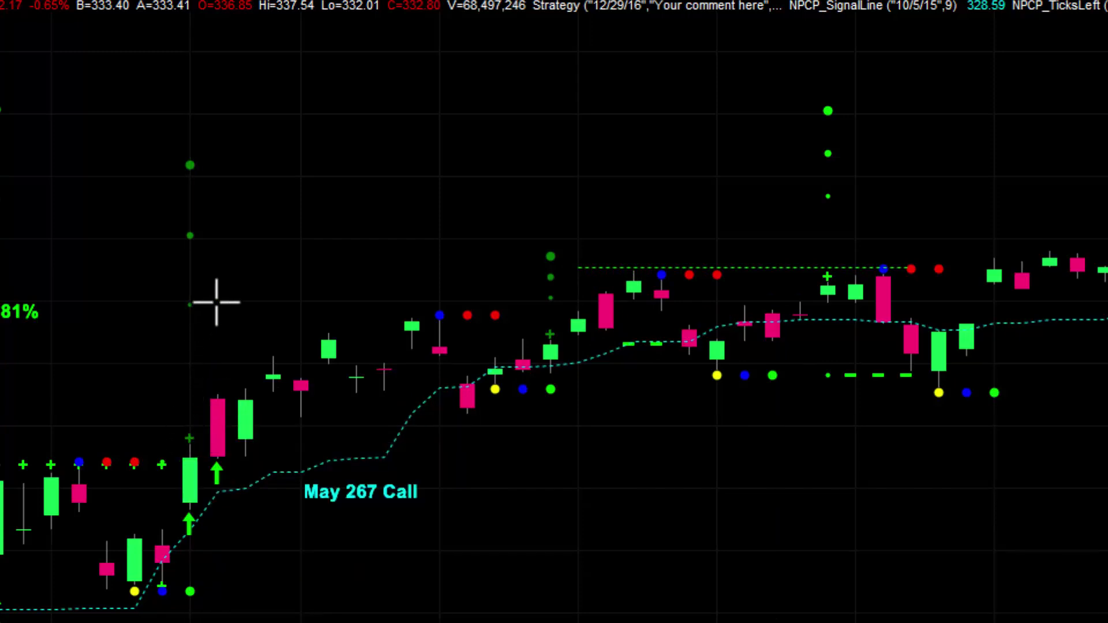
pyautogui.moveTo(216, 301)
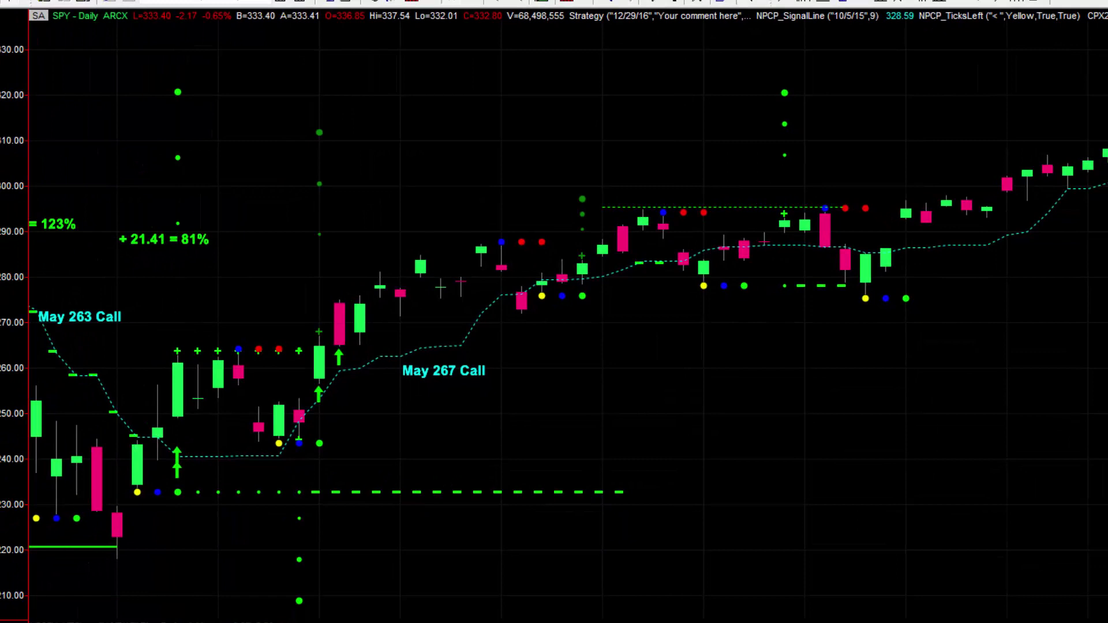
# Scroll back to the March selloff so the +28 = 123% gain label shows.
pyautogui.hscroll(-10, 568, 319)
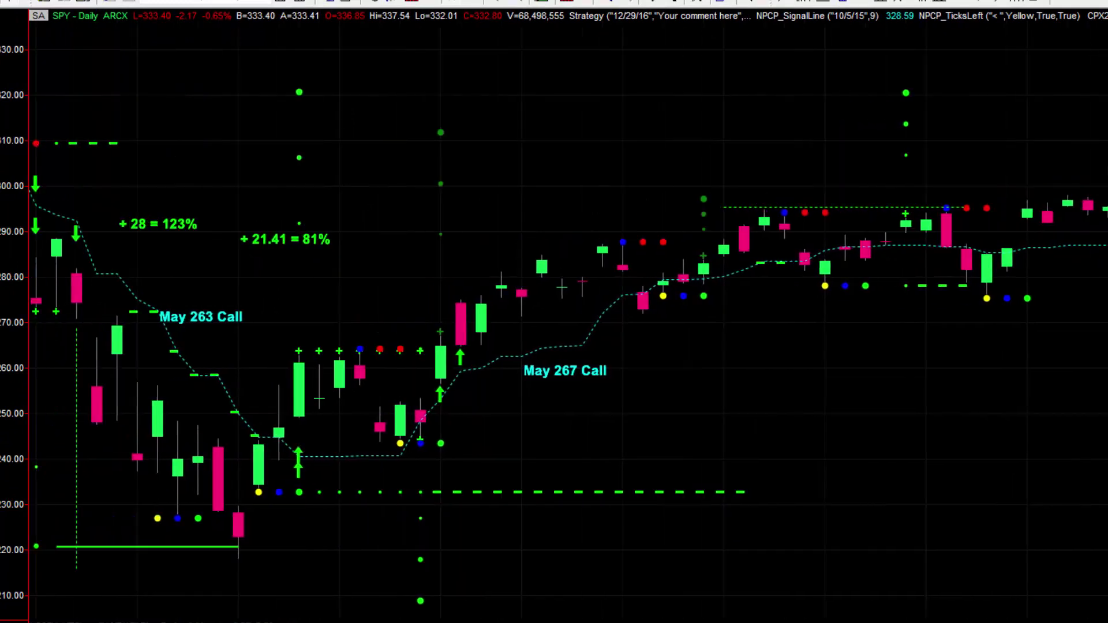
pyautogui.hscroll(-1, 567, 324)
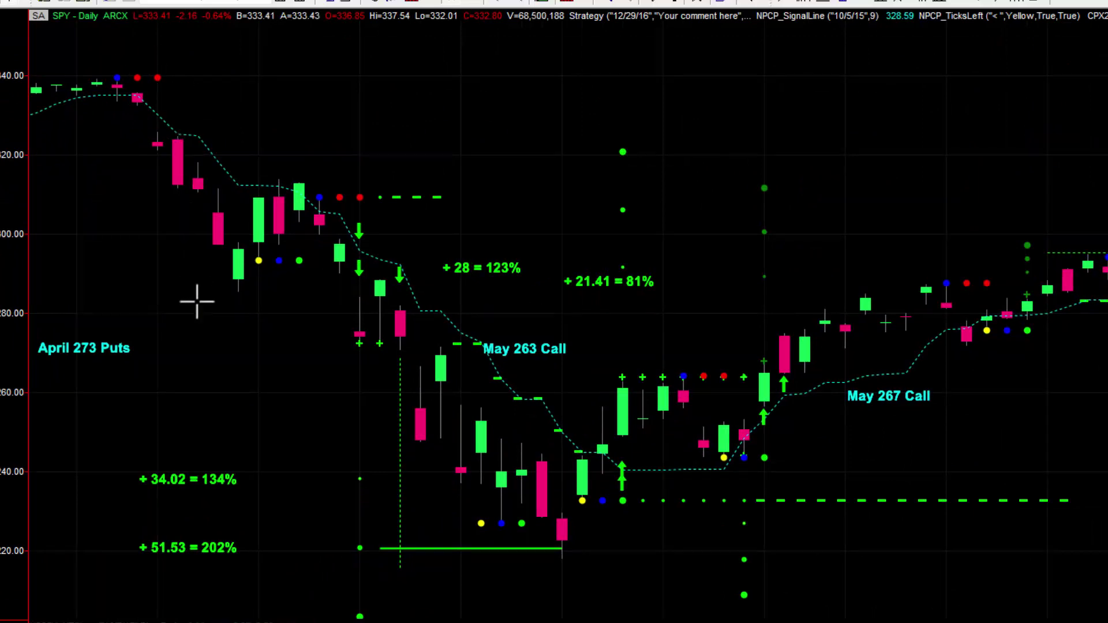
pyautogui.hscroll(-1, 568, 319)
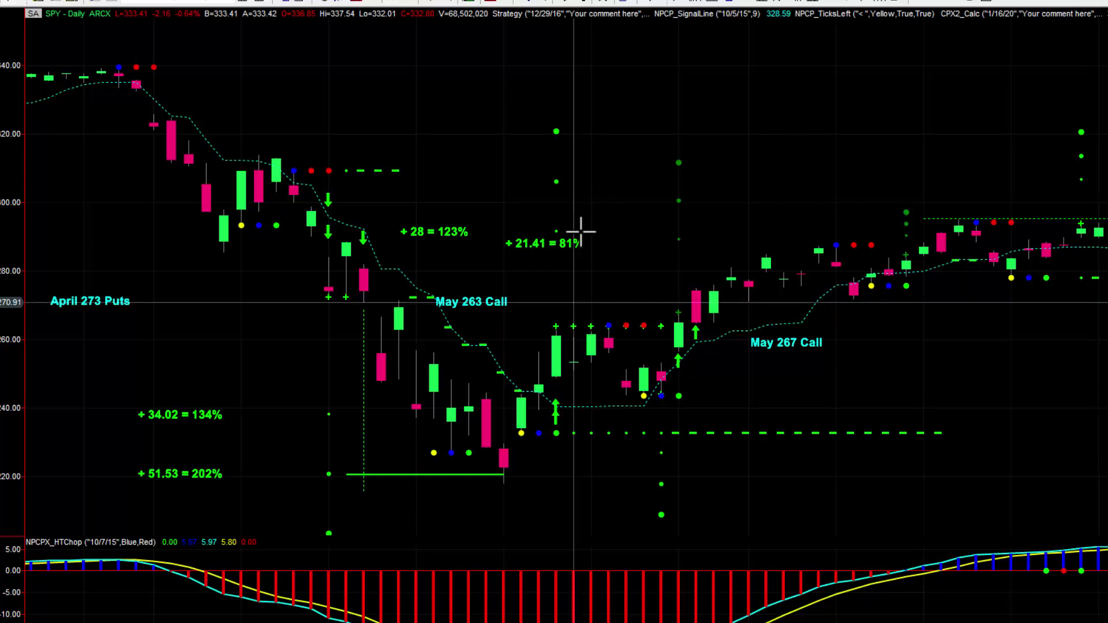
pyautogui.moveTo(580, 230)
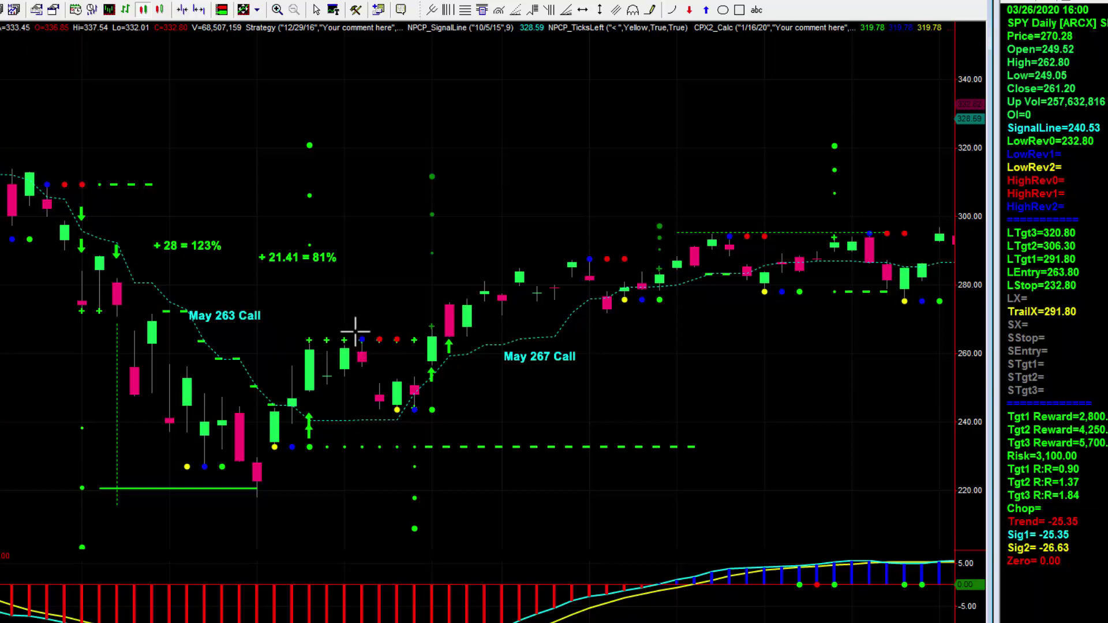
# Select the cyan signal line to read its values beside the April 273 Puts gains.
pyautogui.moveTo(322, 246)
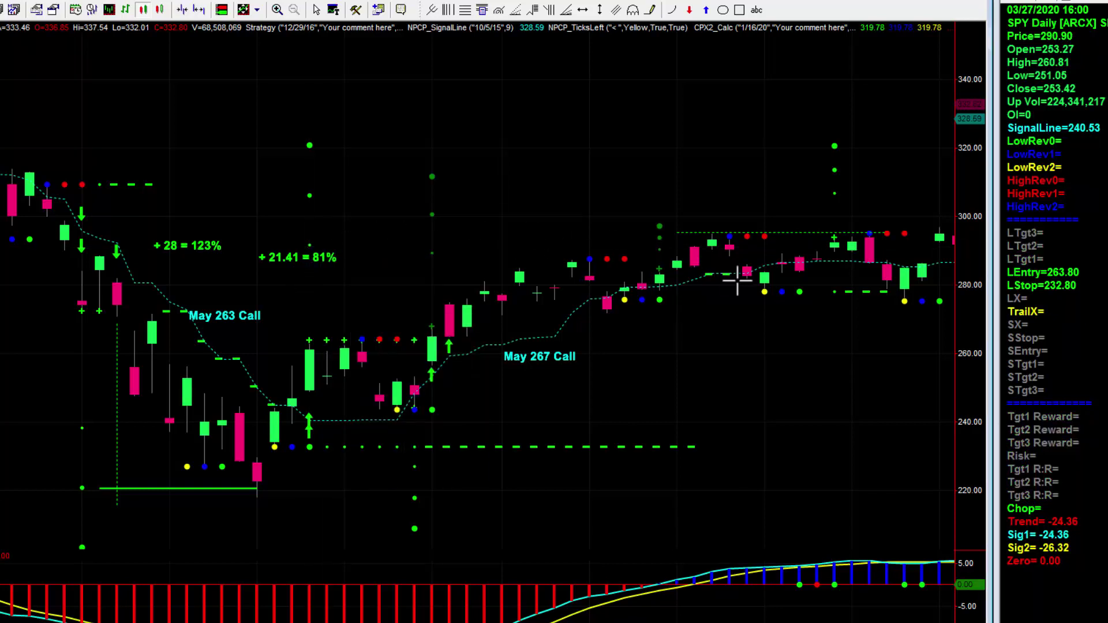
pyautogui.click(738, 276)
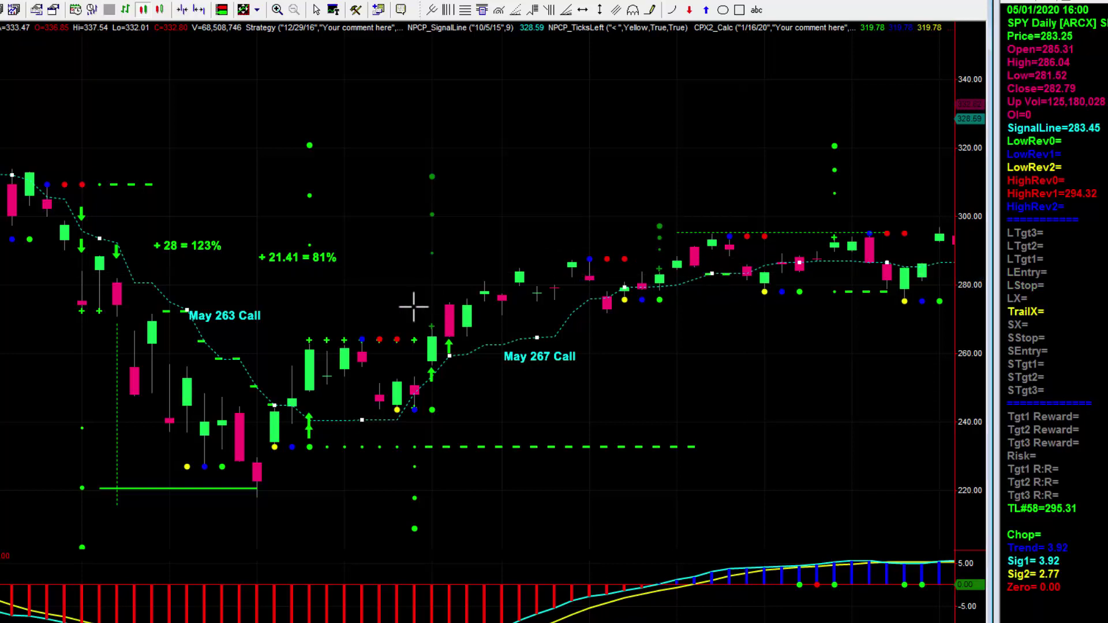
pyautogui.moveTo(316, 340)
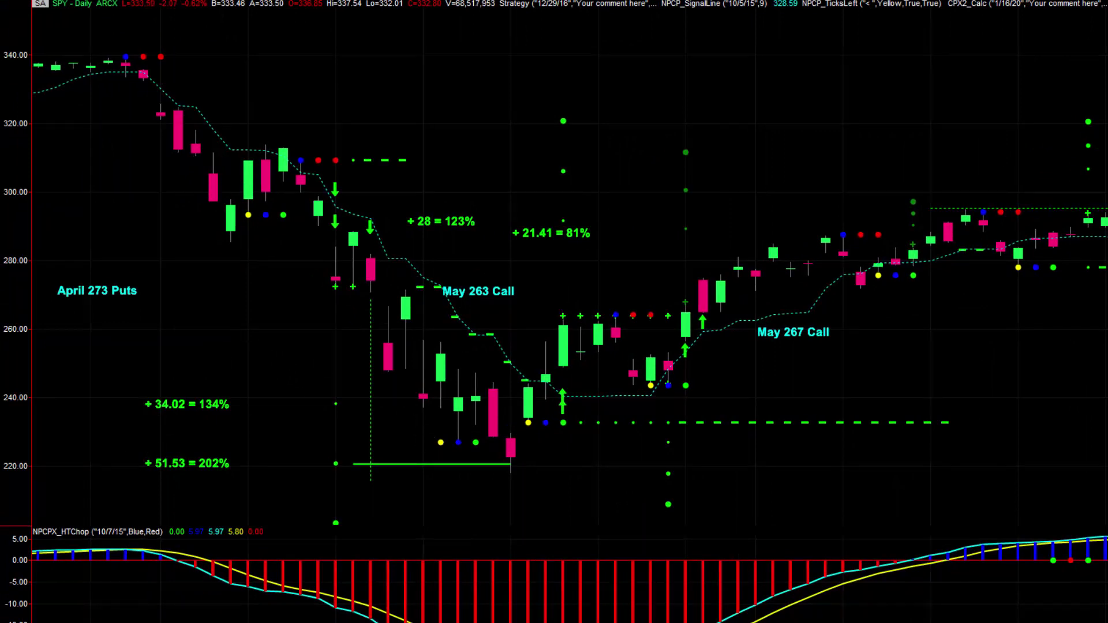
# Scroll back to February, select a signal arrow, and draw a trendline down from the 338 peak.
pyautogui.hscroll(-5, 570, 317)
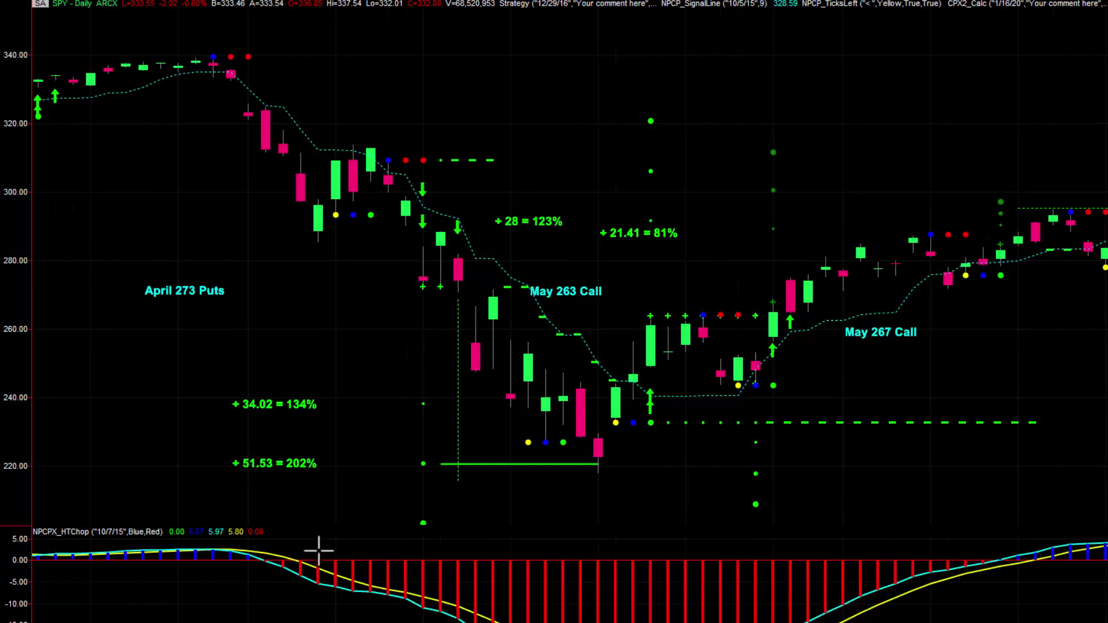
pyautogui.click(424, 152)
pyautogui.moveTo(214, 57)
pyautogui.mouseDown()
pyautogui.moveTo(288, 161)
pyautogui.moveTo(319, 244)
pyautogui.mouseUp()
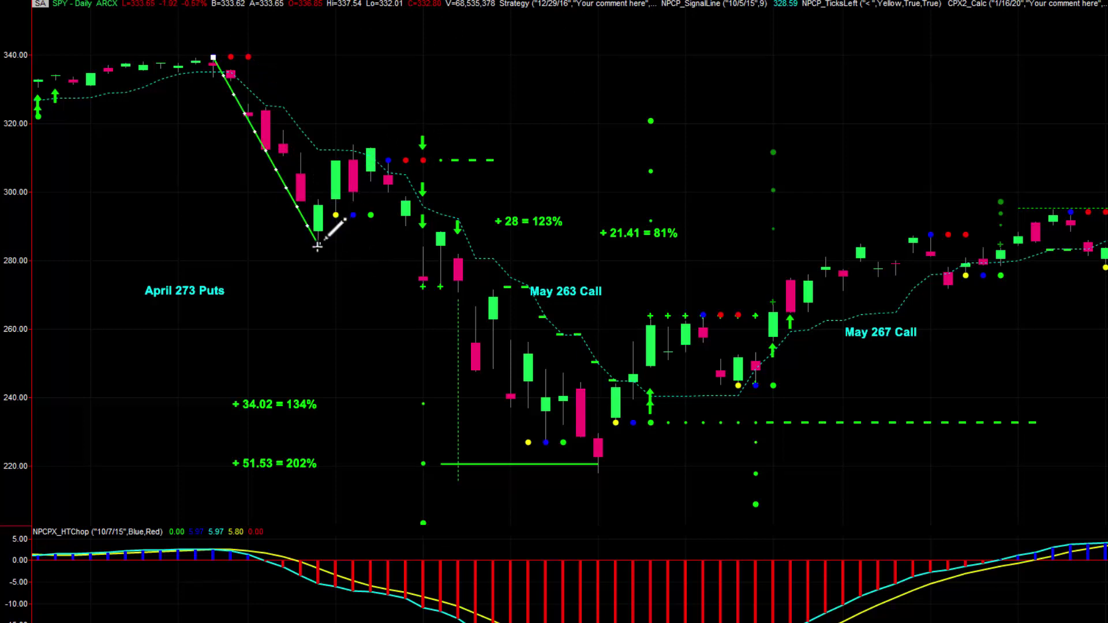
# Draw a rising trendline from the March low near 285 to about 313, then deselect it.
pyautogui.moveTo(318, 247); pyautogui.dragTo(364, 145)
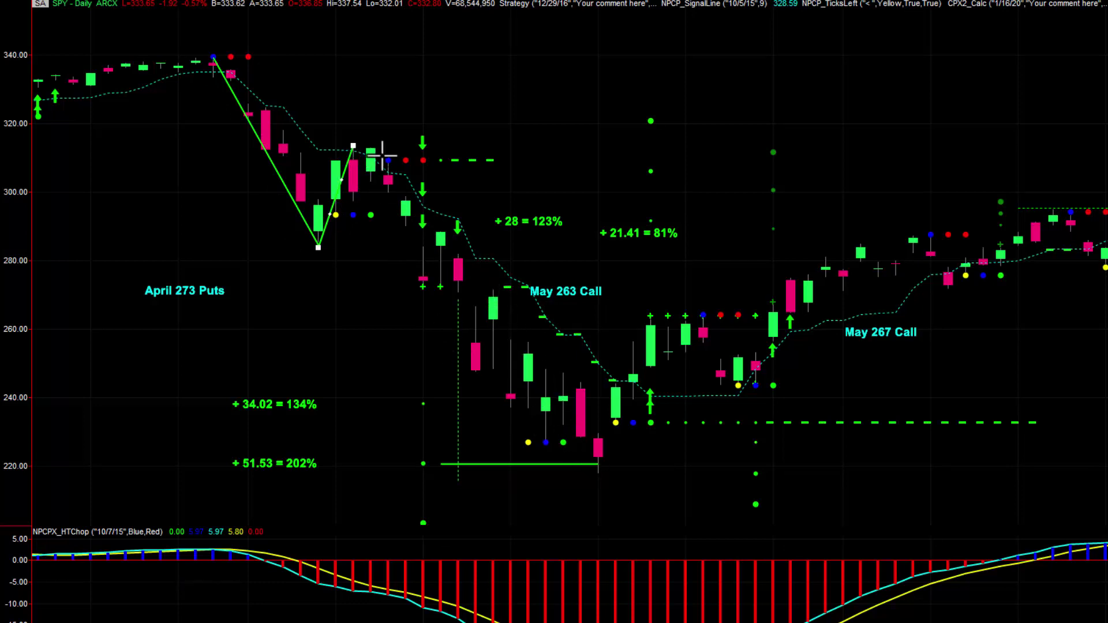
pyautogui.click(421, 297)
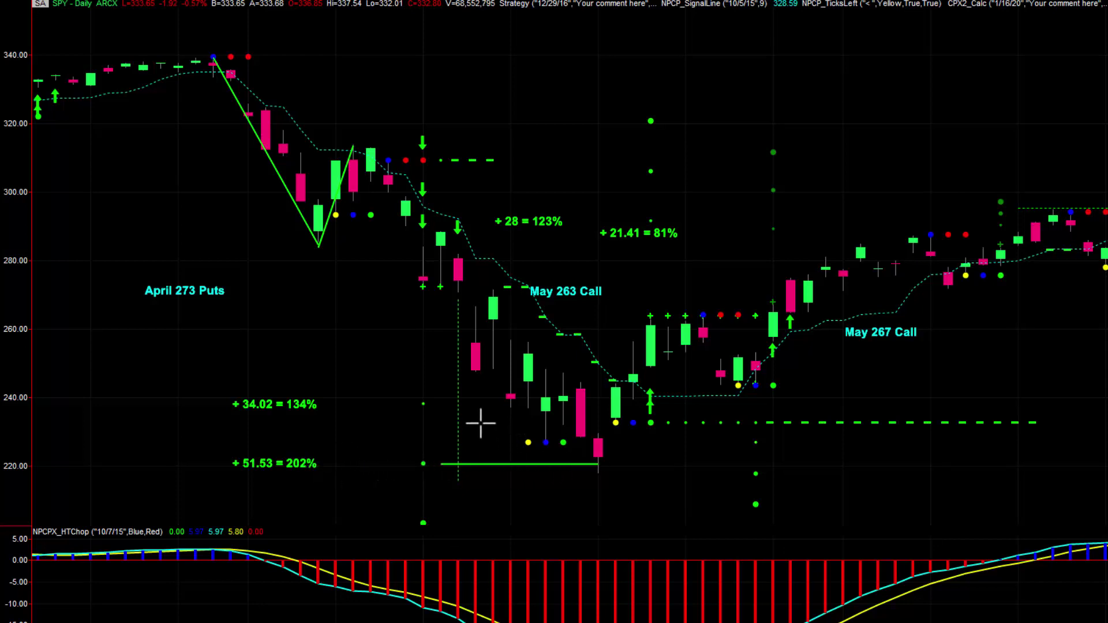
pyautogui.moveTo(432, 404)
# Scroll back to October–December 2019 to show the Dec 298 Calls and Jan 314 Calls gains.
pyautogui.scroll(10, 554, 289)
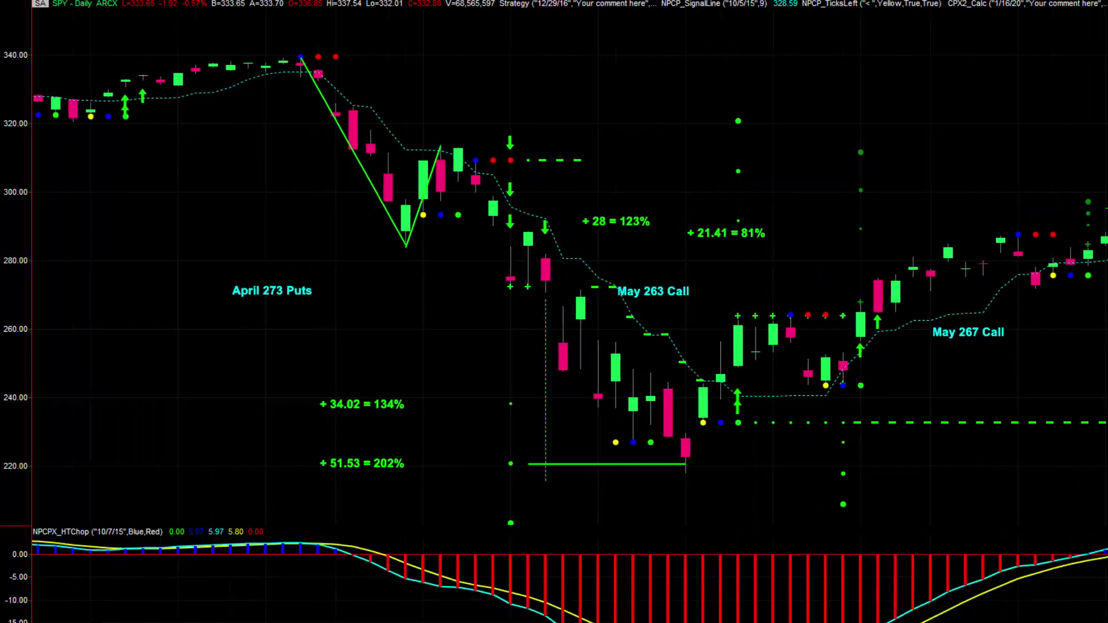
pyautogui.scroll(10, 554, 288)
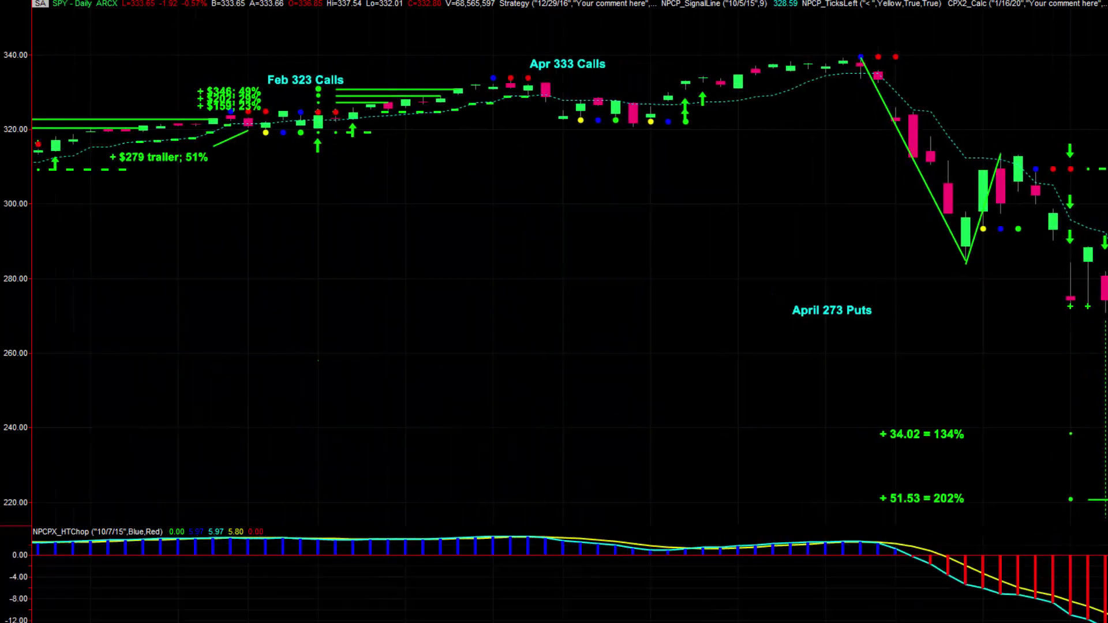
pyautogui.scroll(3, 554, 289)
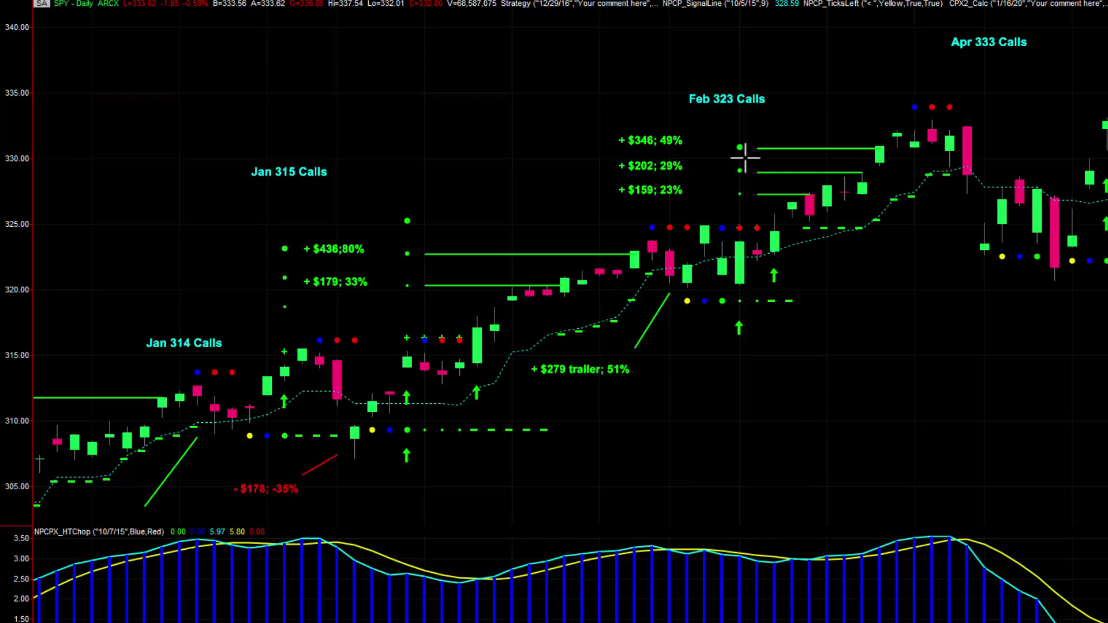
pyautogui.moveTo(740, 125)
pyautogui.hscroll(-10, 554, 260)
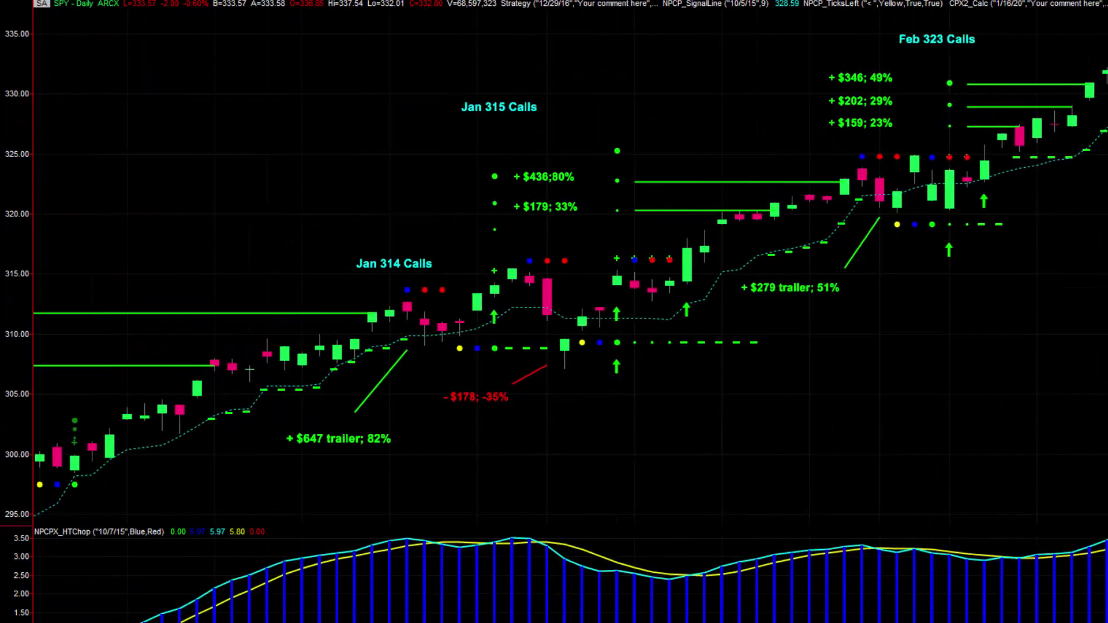
pyautogui.hscroll(-5, 554, 259)
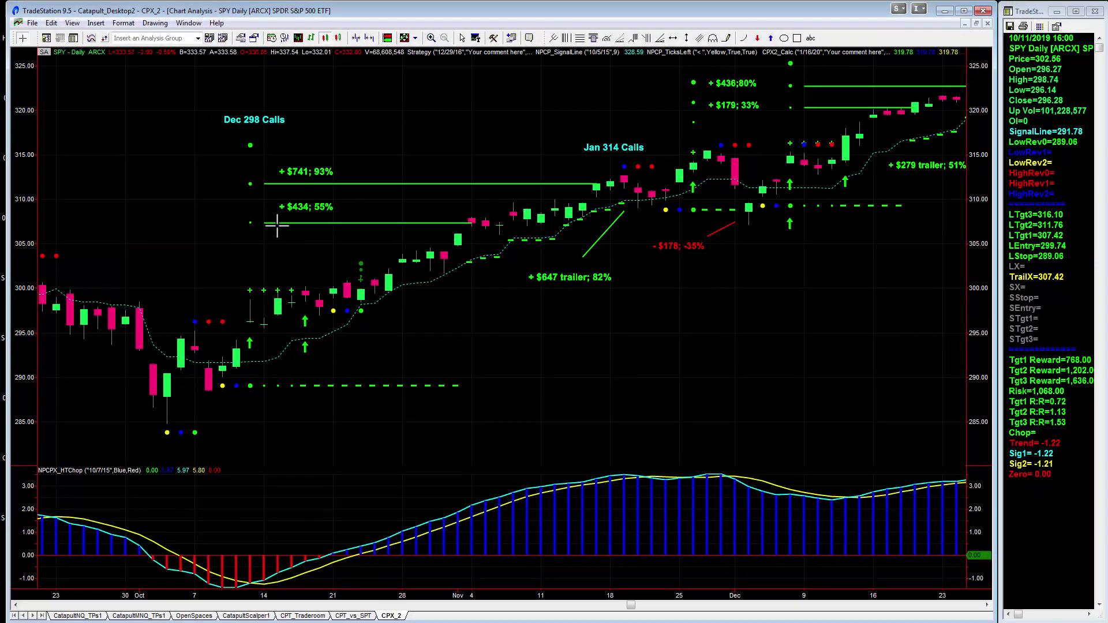
pyautogui.click(453, 223)
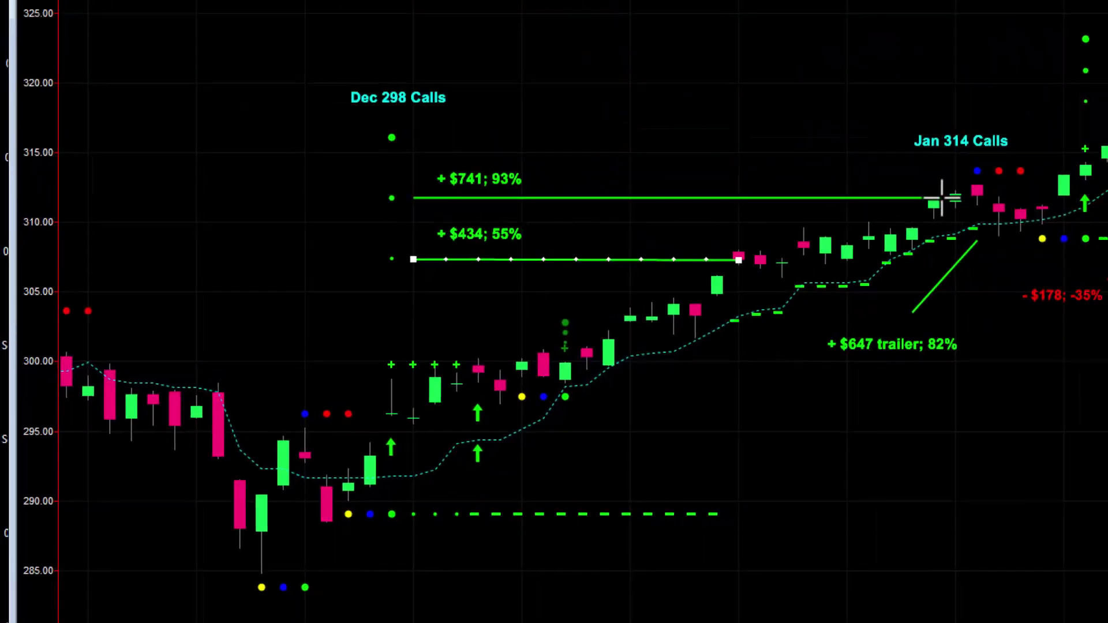
pyautogui.moveTo(395, 137)
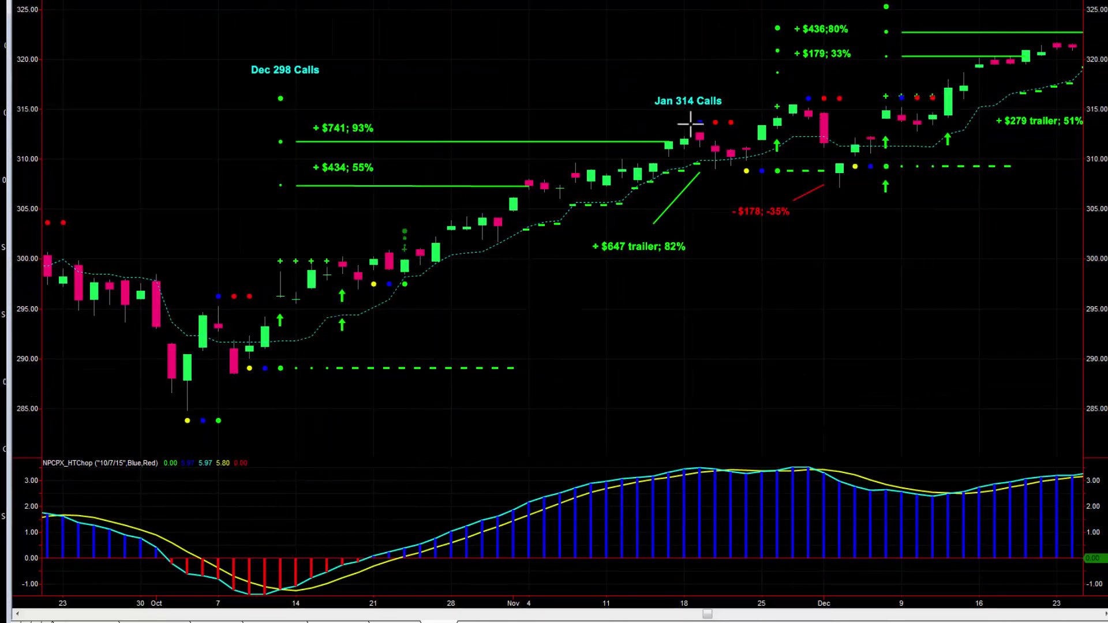
pyautogui.click(700, 166)
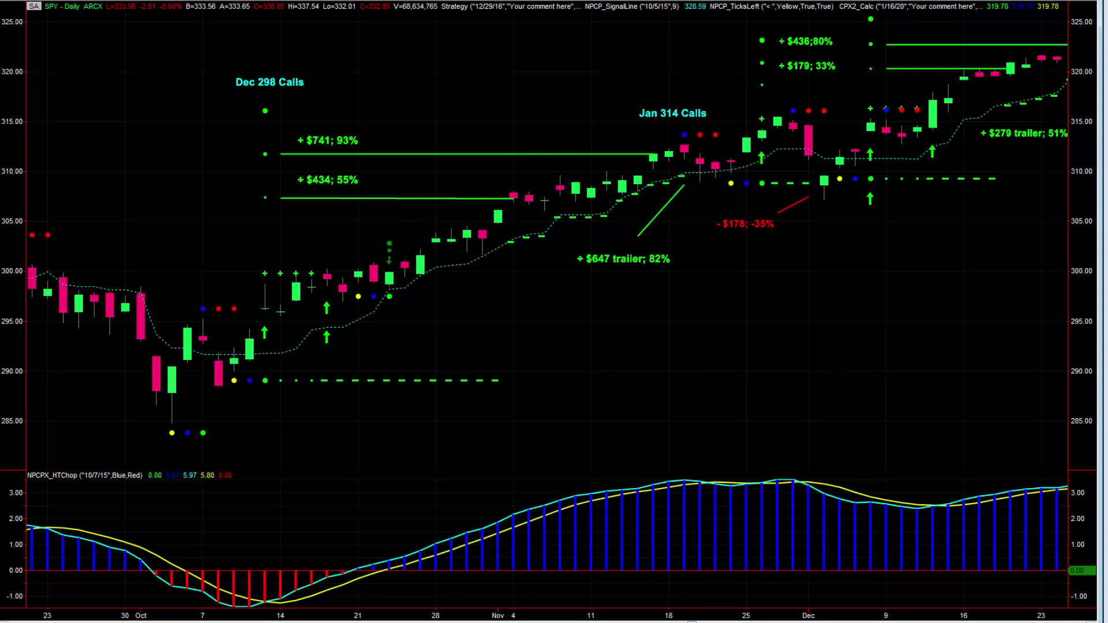
# Scroll forward to mid-May through mid-August 2020, showing the 40%, 39% and 21% gains.
pyautogui.scroll(-7, 690, 611)
pyautogui.scroll(-20, 747, 621)
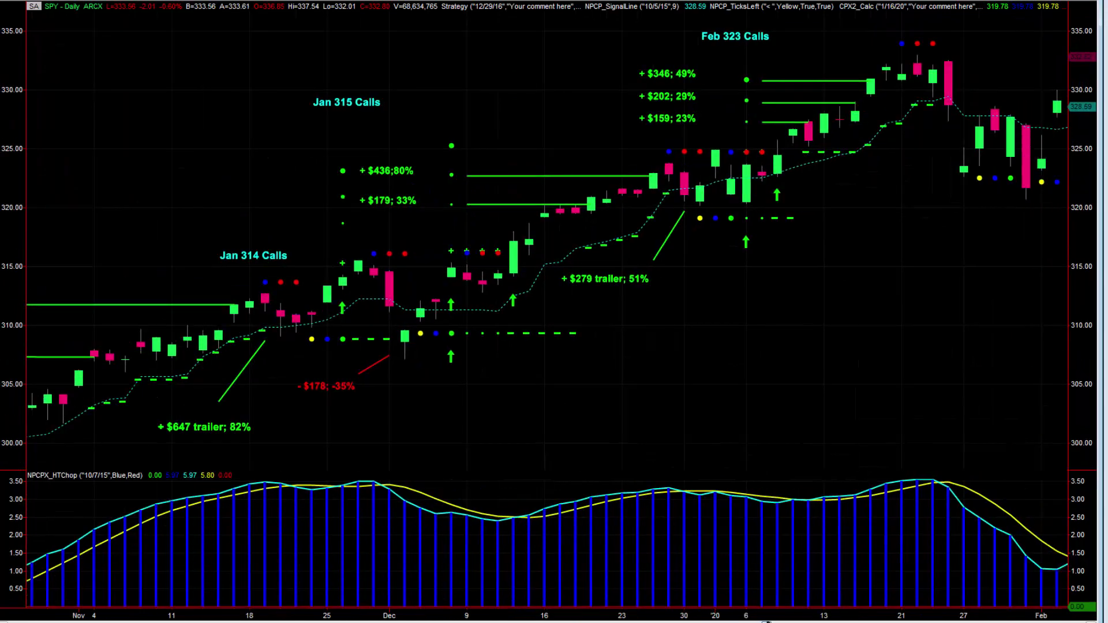
pyautogui.scroll(-20, 746, 621)
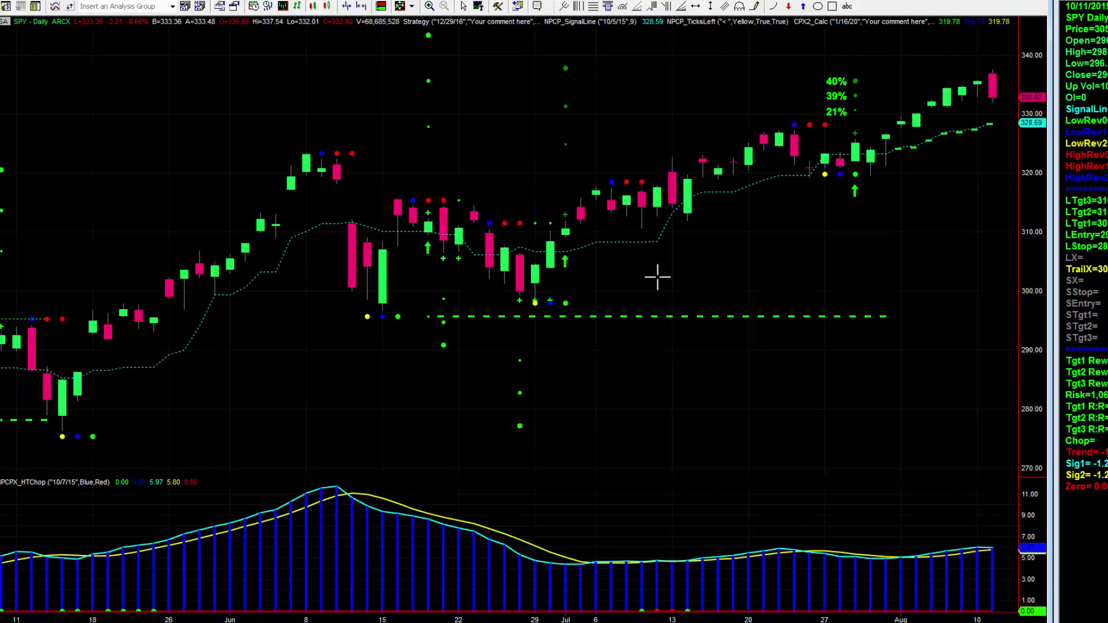
# Format the SPY symbol to 195-minute bars with 5 days back.
pyautogui.rightClick(504, 84)
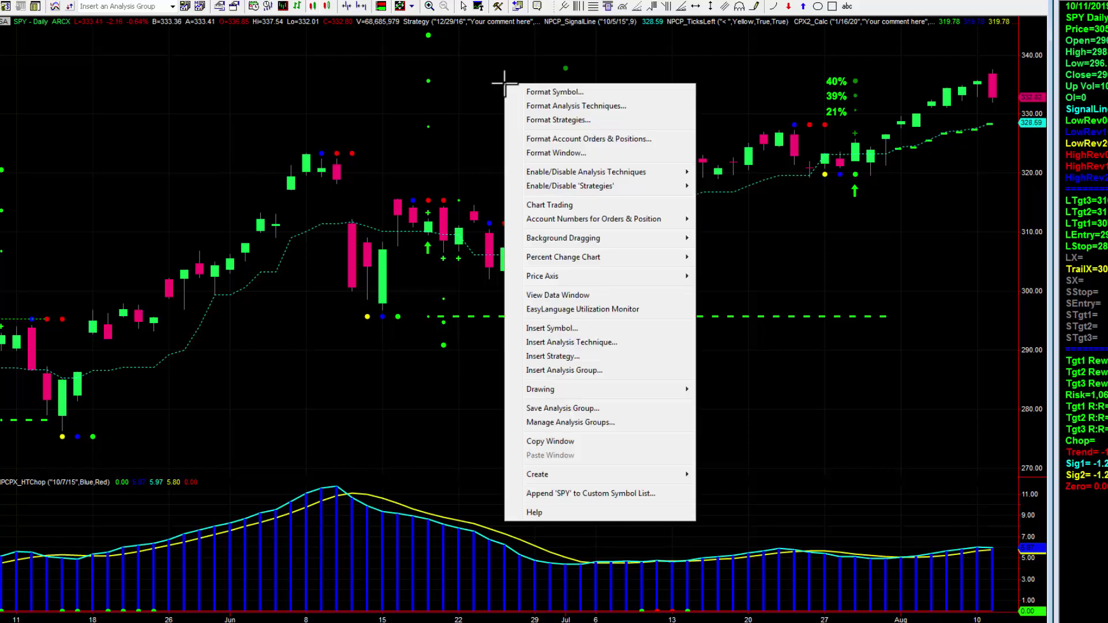
pyautogui.click(534, 92)
pyautogui.doubleClick(547, 274)
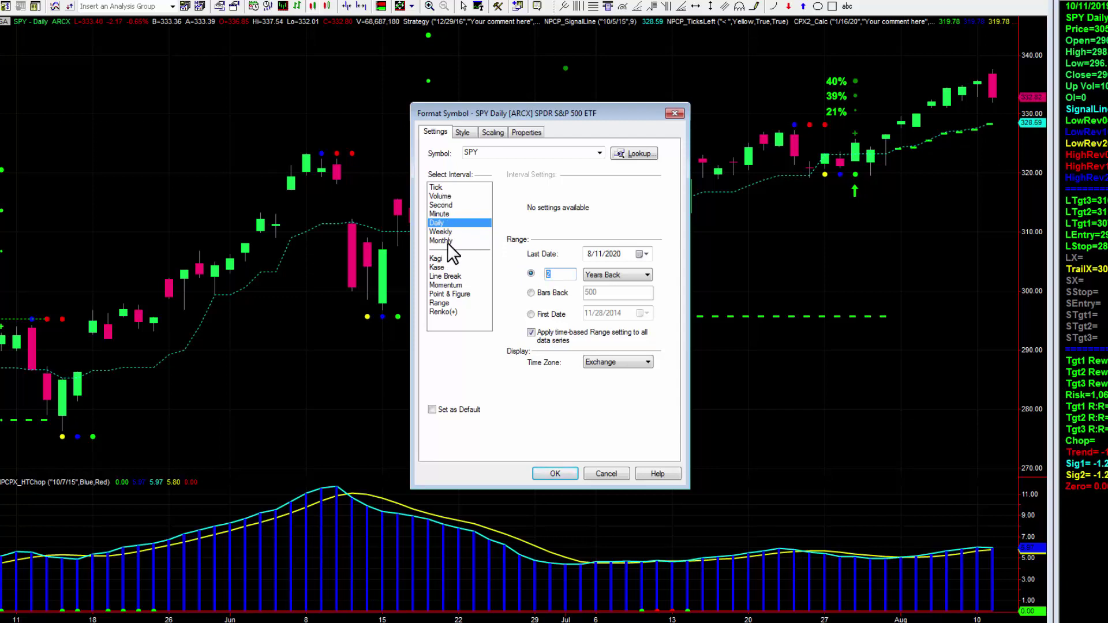
pyautogui.click(446, 213)
pyautogui.write('195')
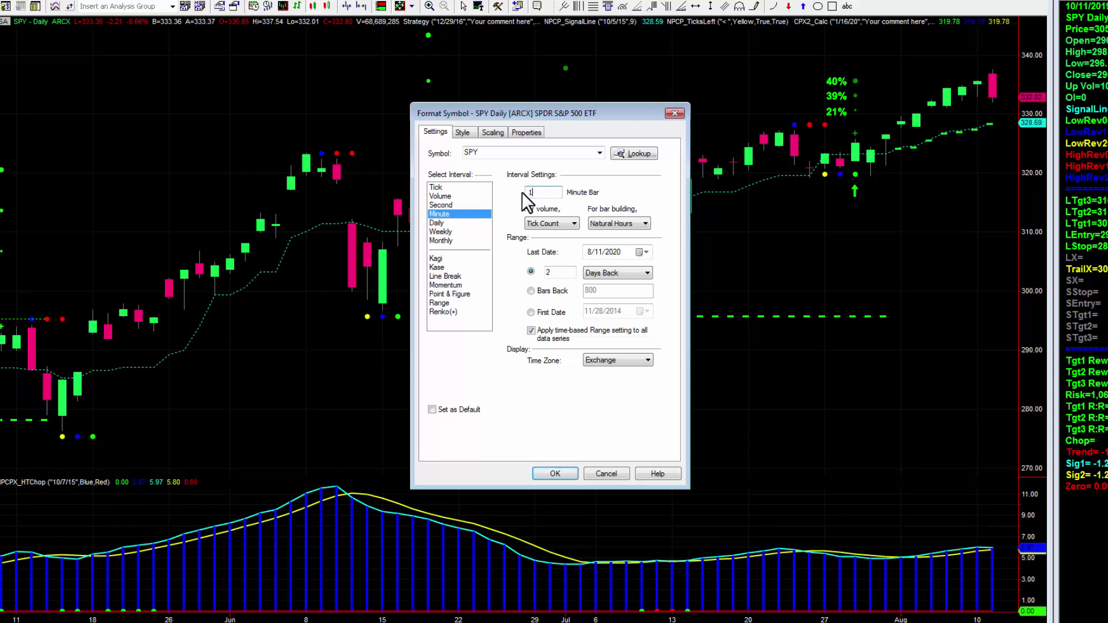
pyautogui.doubleClick(548, 271)
pyautogui.click(602, 269)
pyautogui.click(601, 297)
pyautogui.press('Return')
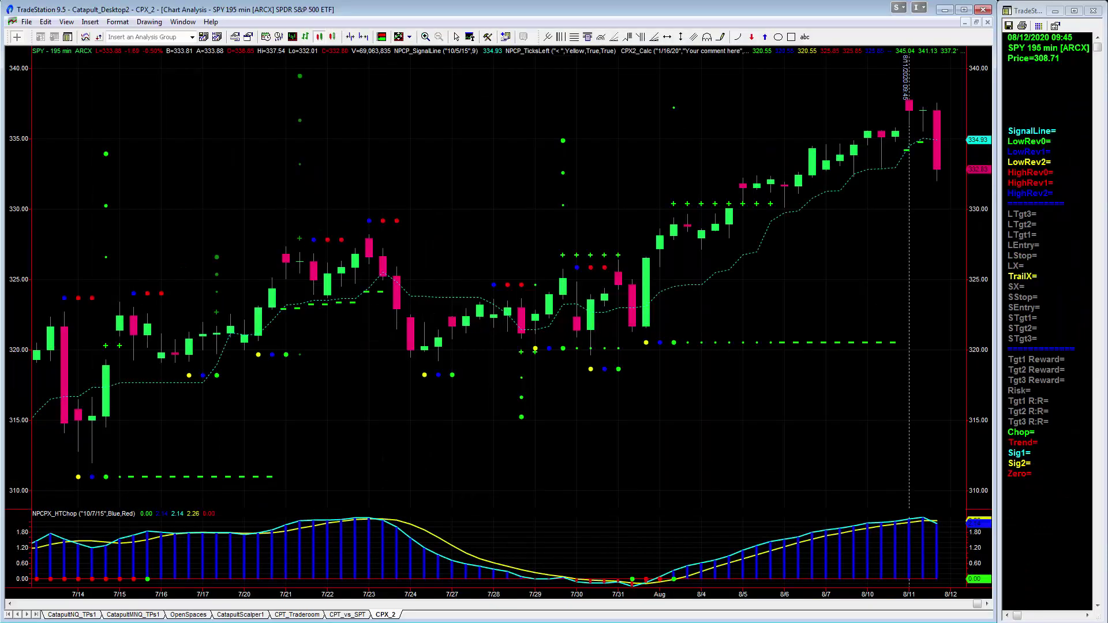